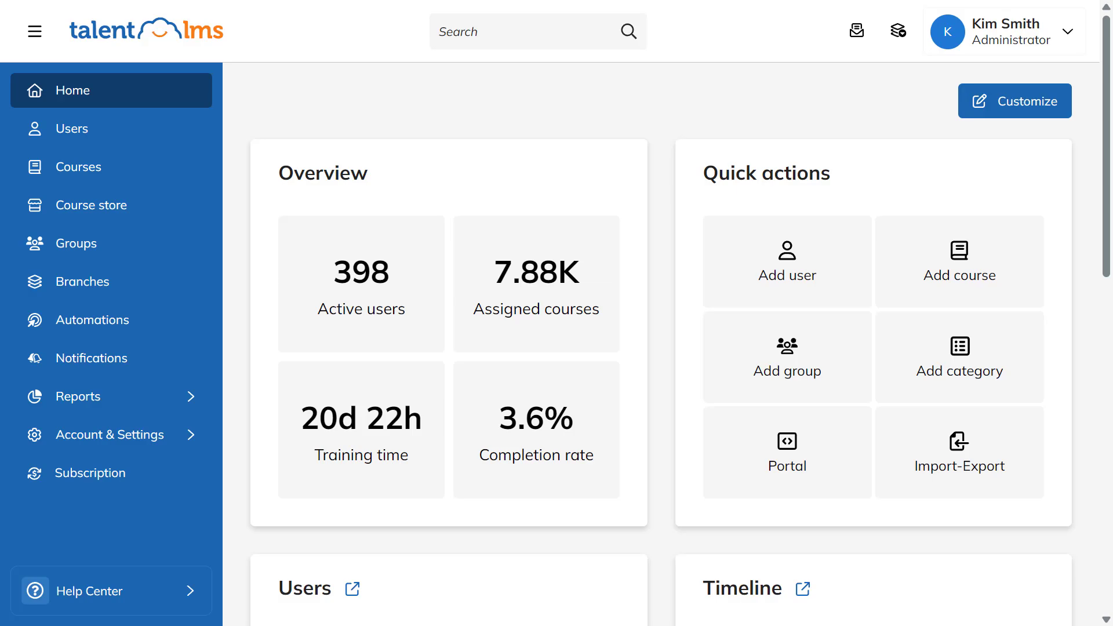
Create a branch named 'external', titled 'External Branch', described 'Training for external contractors'.
left_click(82, 281)
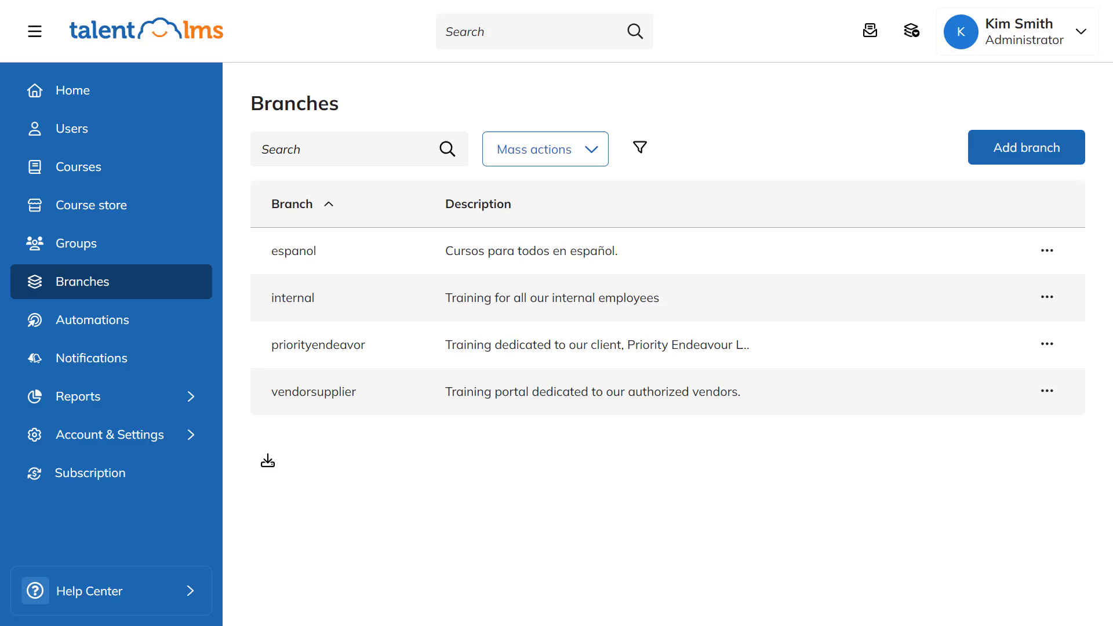
left_click(1026, 148)
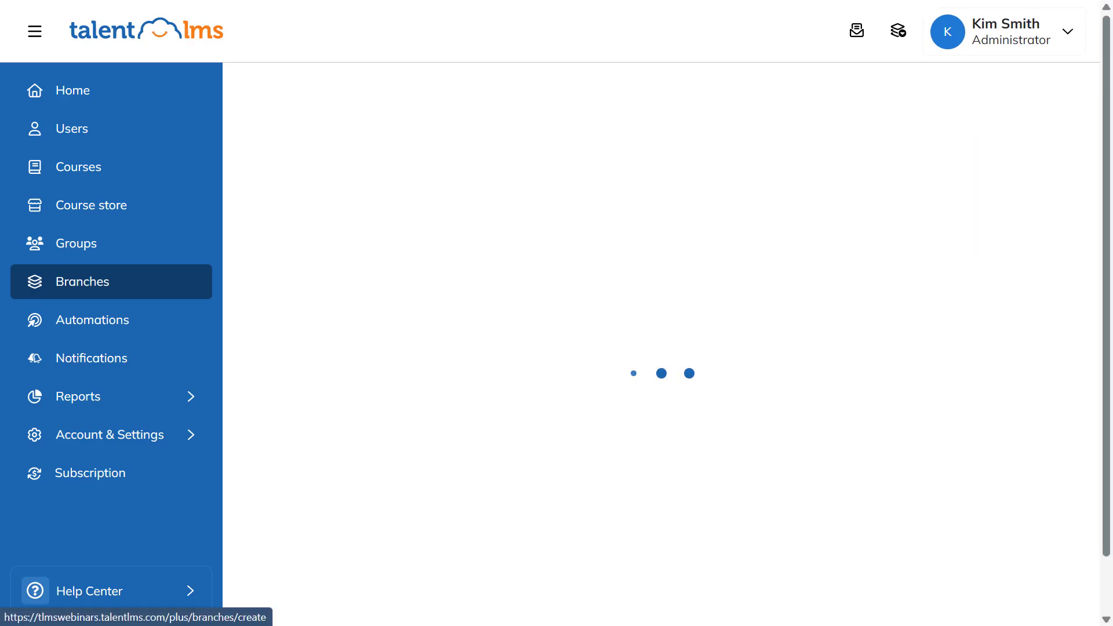
type("external")
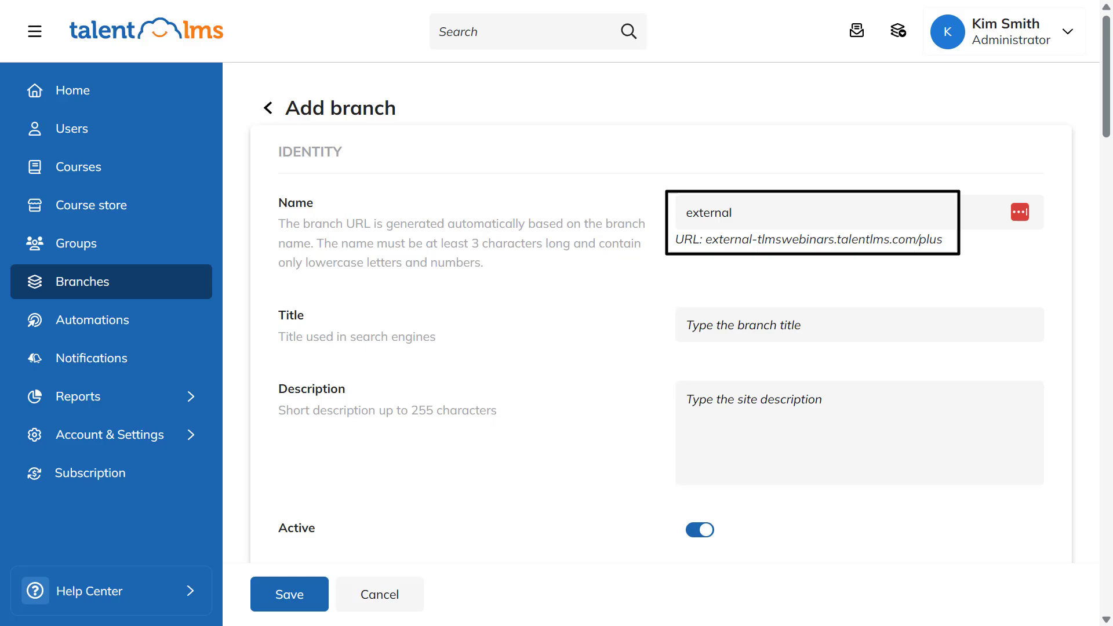
left_click(858, 324)
type("External Branch")
left_click(858, 432)
type("Training for external contractors")
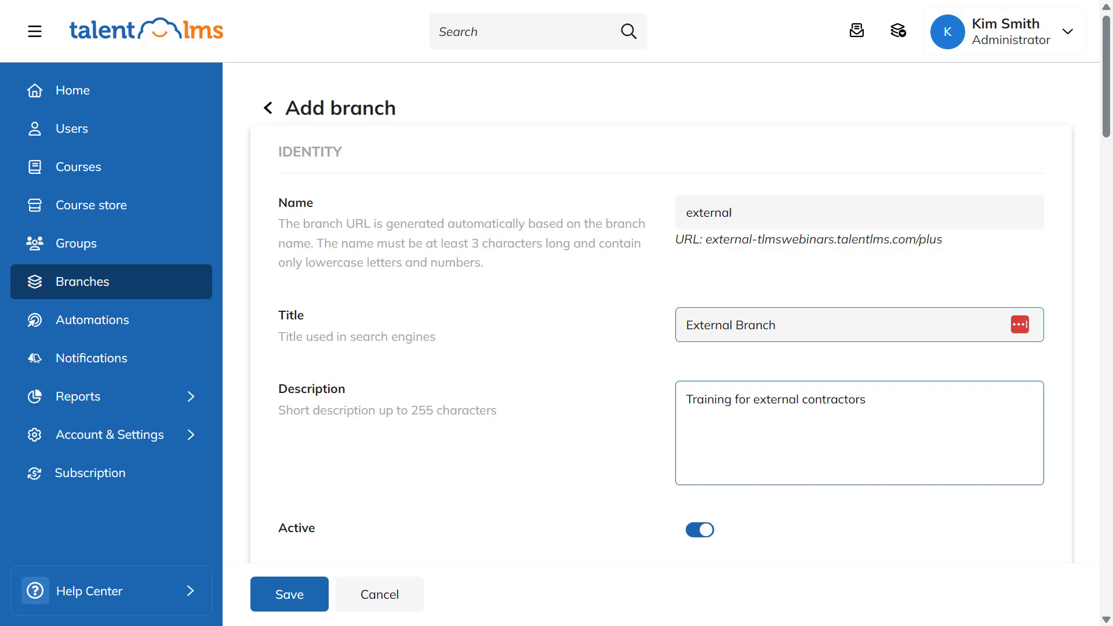
Scroll down the new-branch form toward the Branding and user settings.
scroll(678, 306, "down", 6)
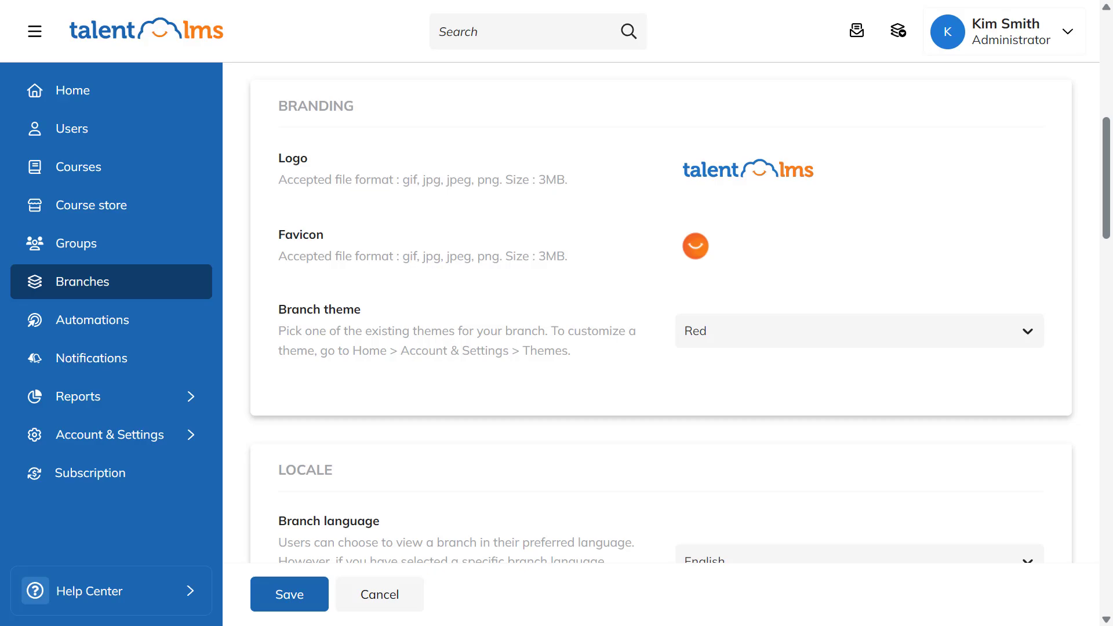
scroll(661, 313, "down", 3)
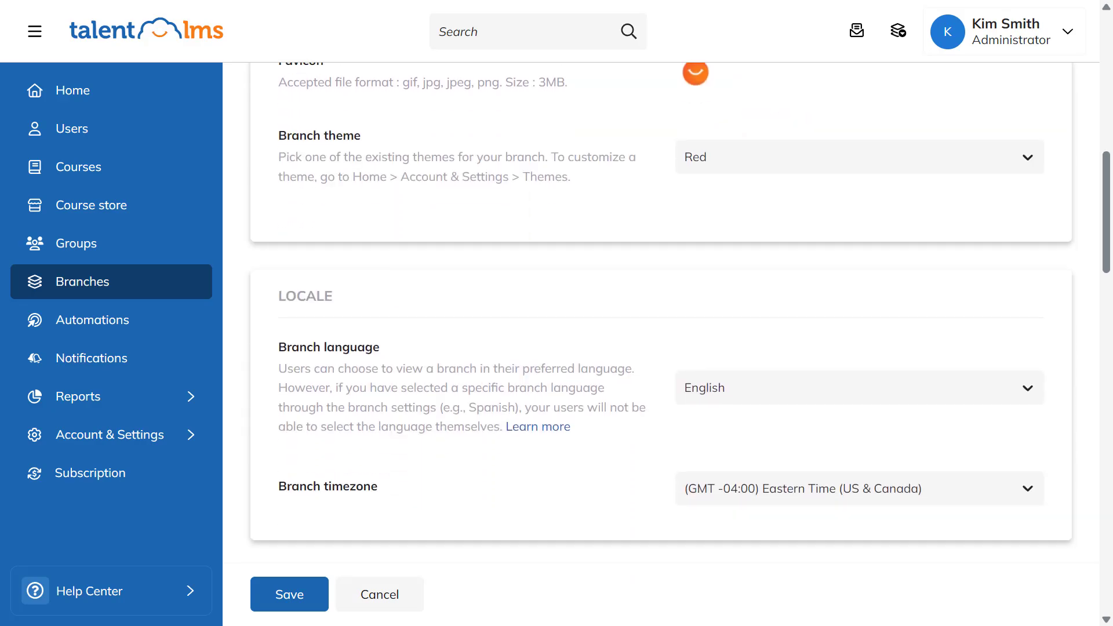
scroll(679, 310, "down", 3)
scroll(679, 313, "down", 4)
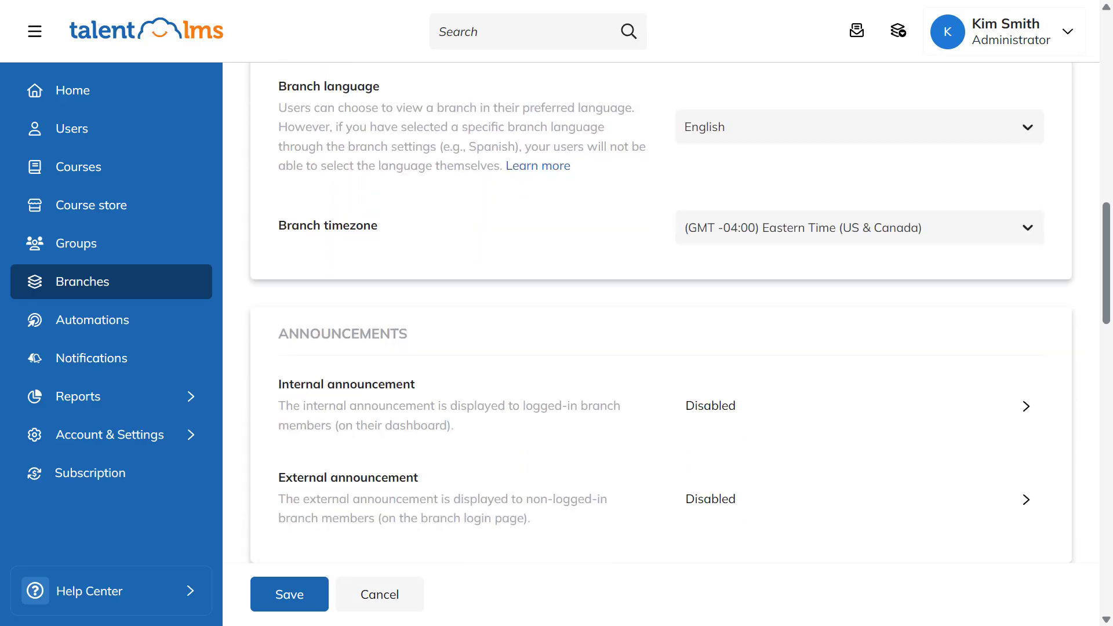
scroll(679, 313, "down", 3)
scroll(679, 313, "down", 3)
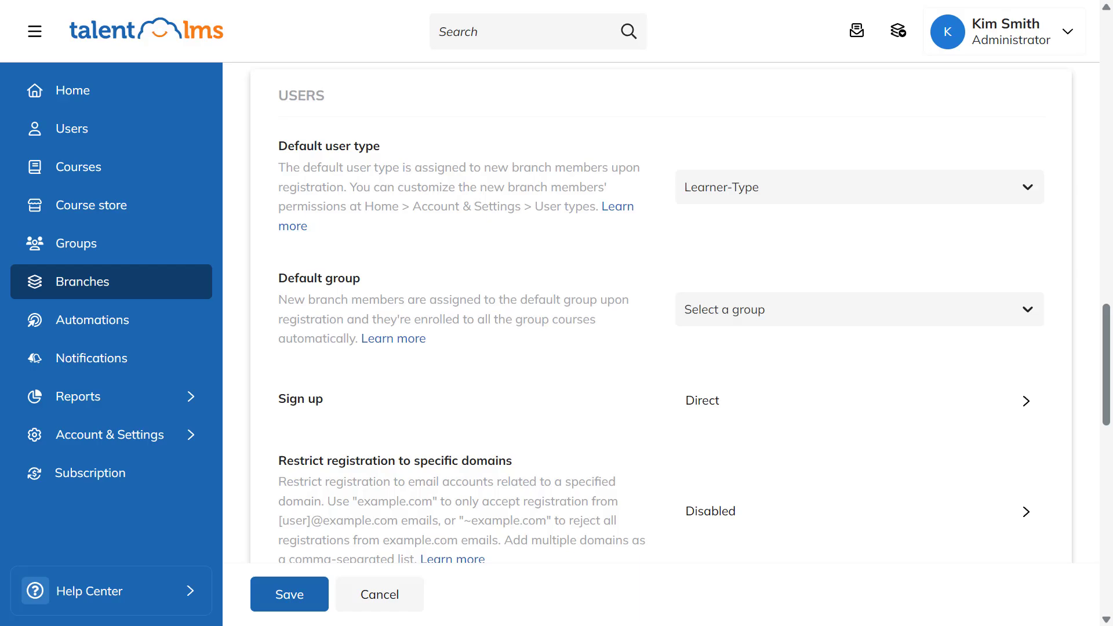
Choose Onboarding as the branch's default group, then scroll toward E-commerce.
left_click(860, 309)
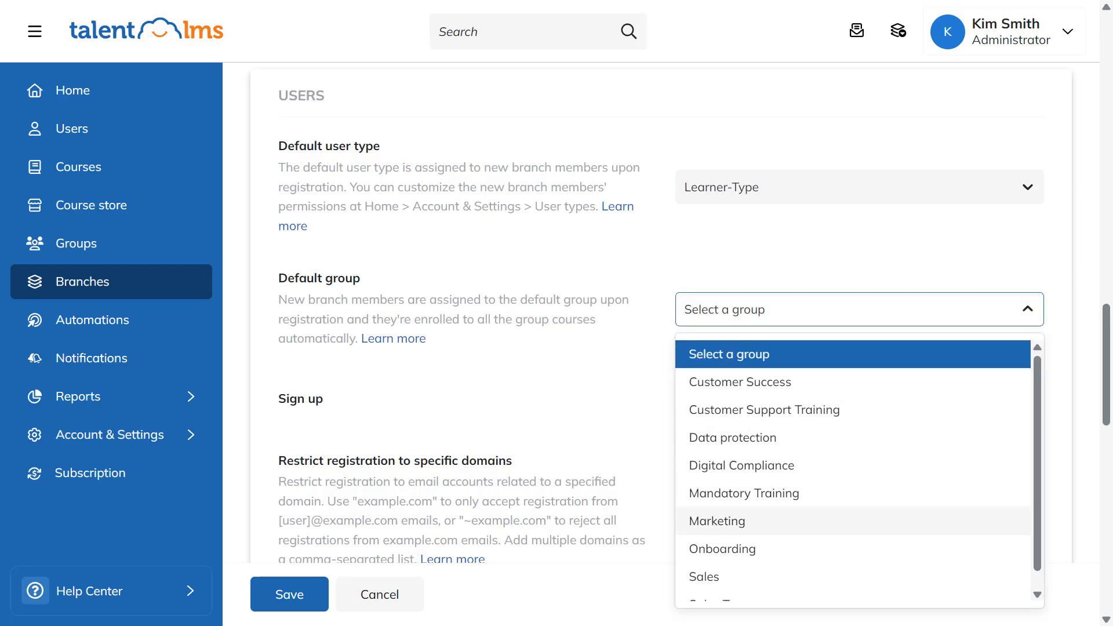
left_click(722, 548)
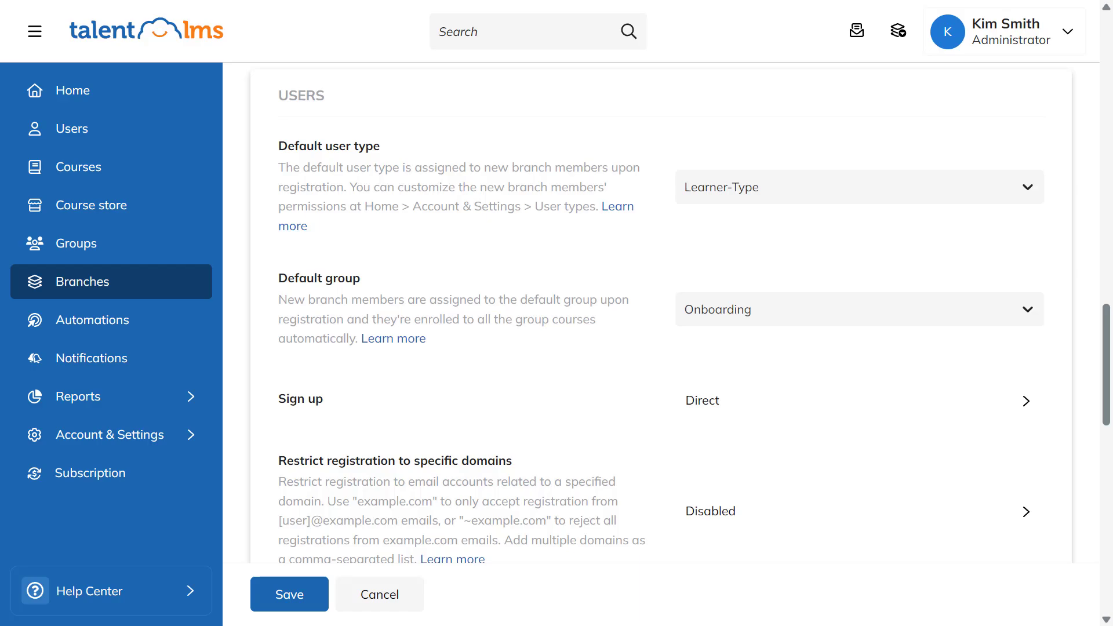
scroll(661, 313, "down", 5)
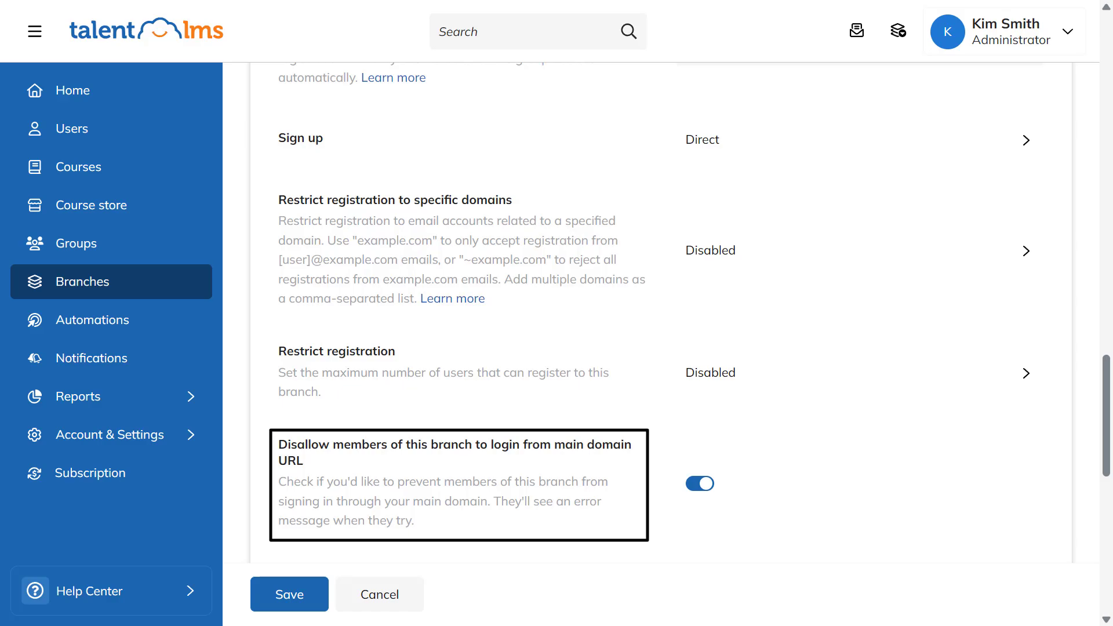
scroll(661, 313, "down", 3)
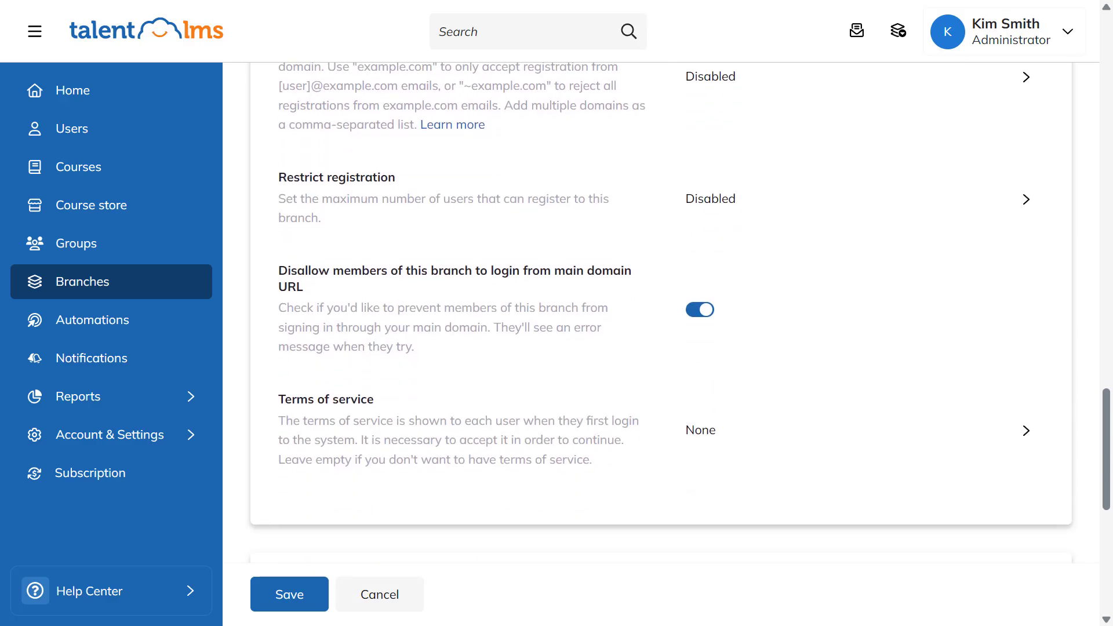
scroll(661, 313, "down", 5)
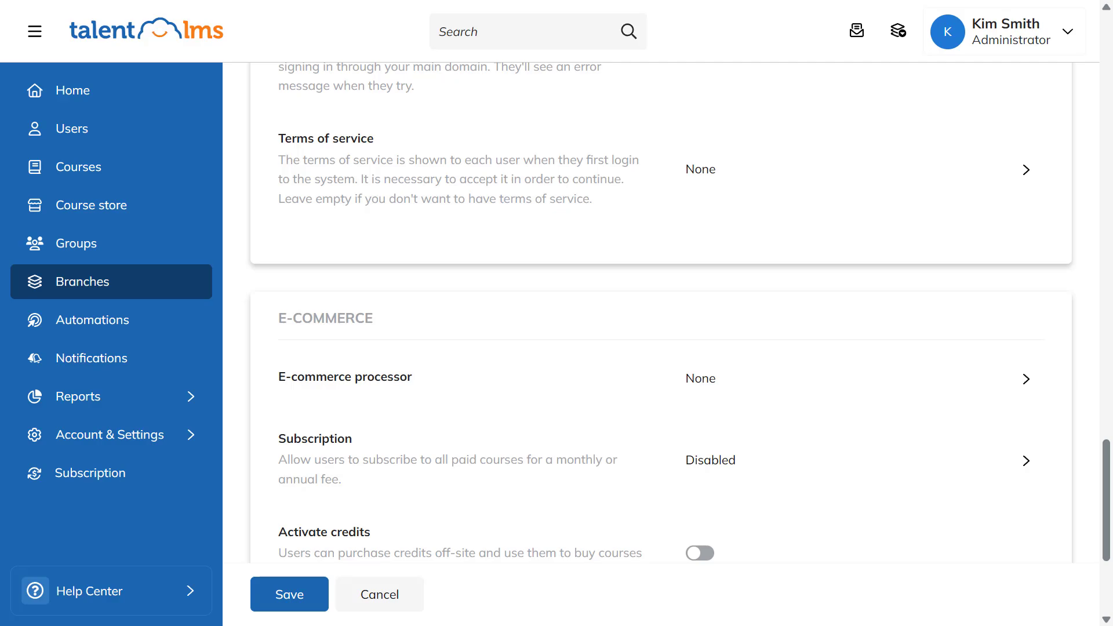
Set the branch's e-commerce payment processor to Stripe.
scroll(661, 313, "down", 2)
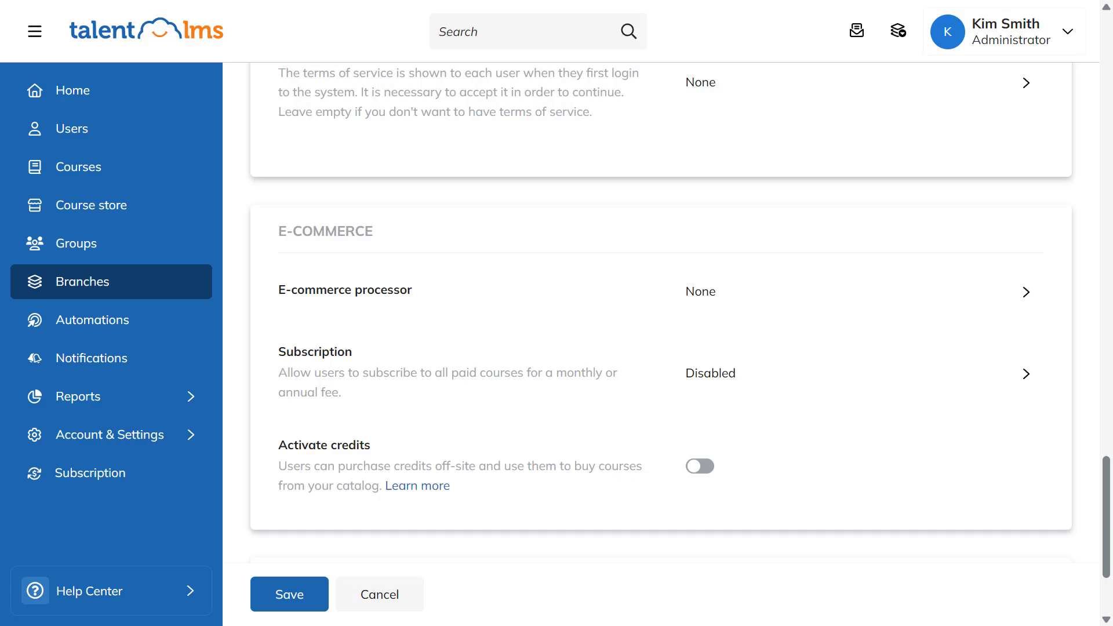
scroll(661, 313, "down", 2)
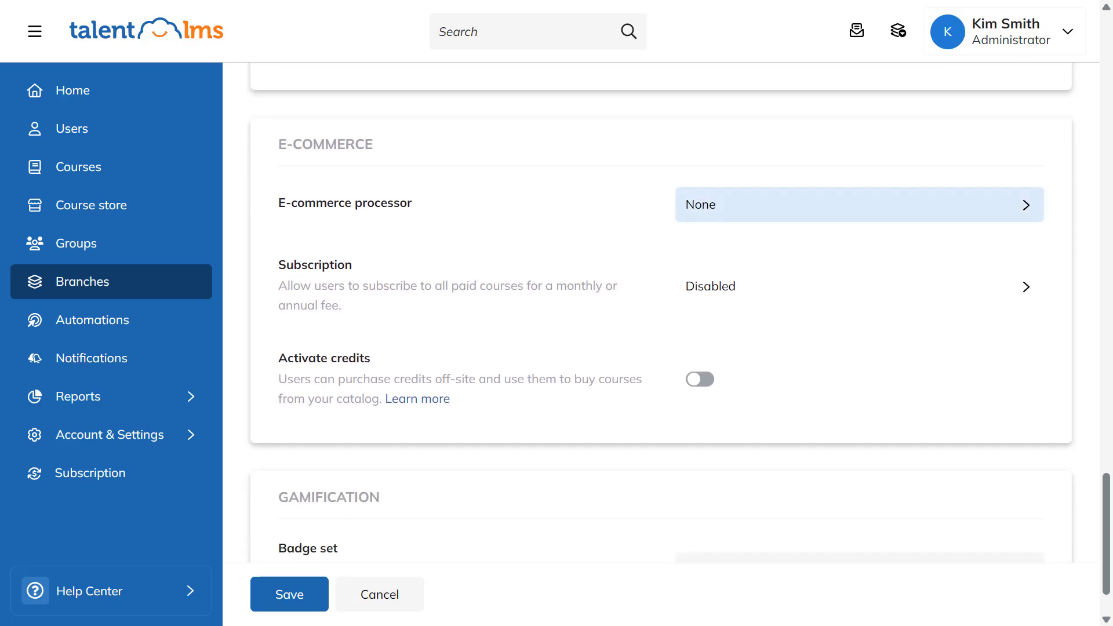
left_click(853, 205)
left_click(646, 127)
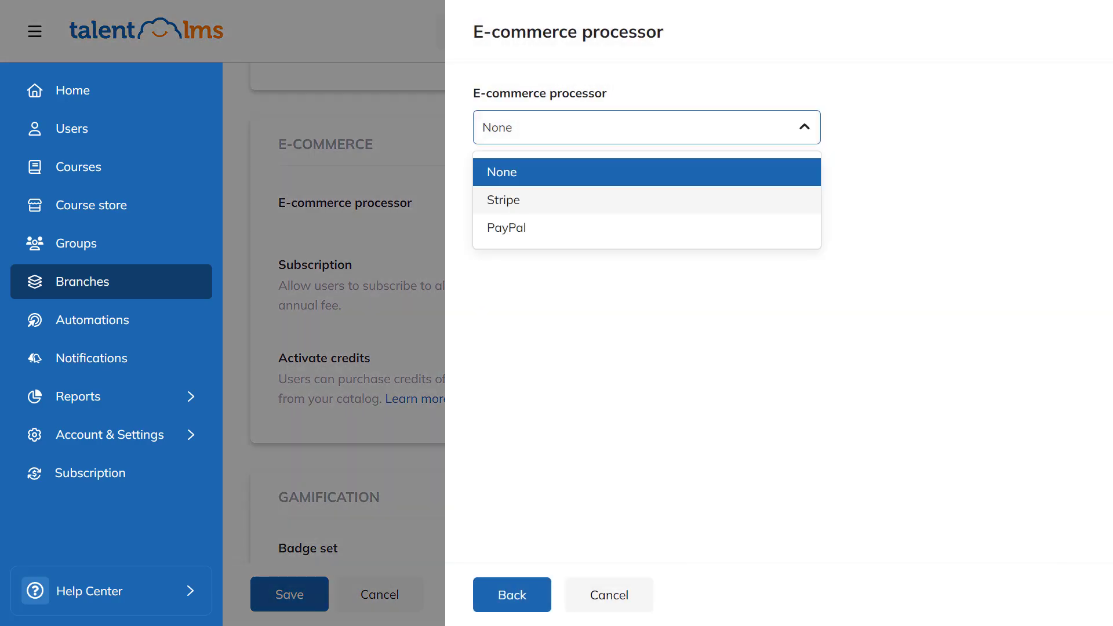
left_click(503, 200)
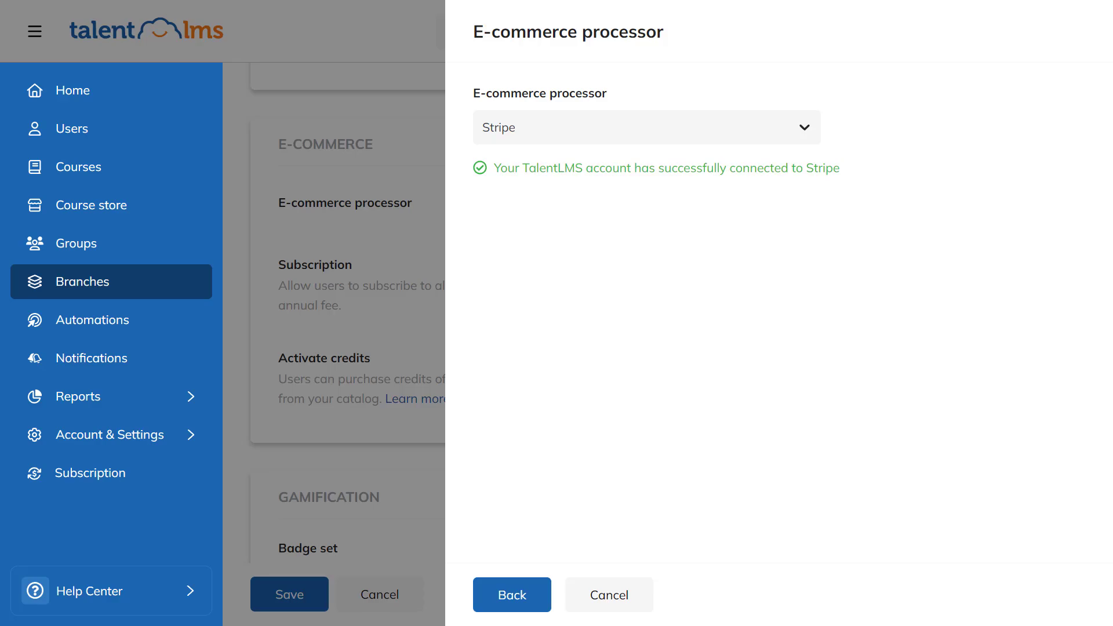
left_click(512, 595)
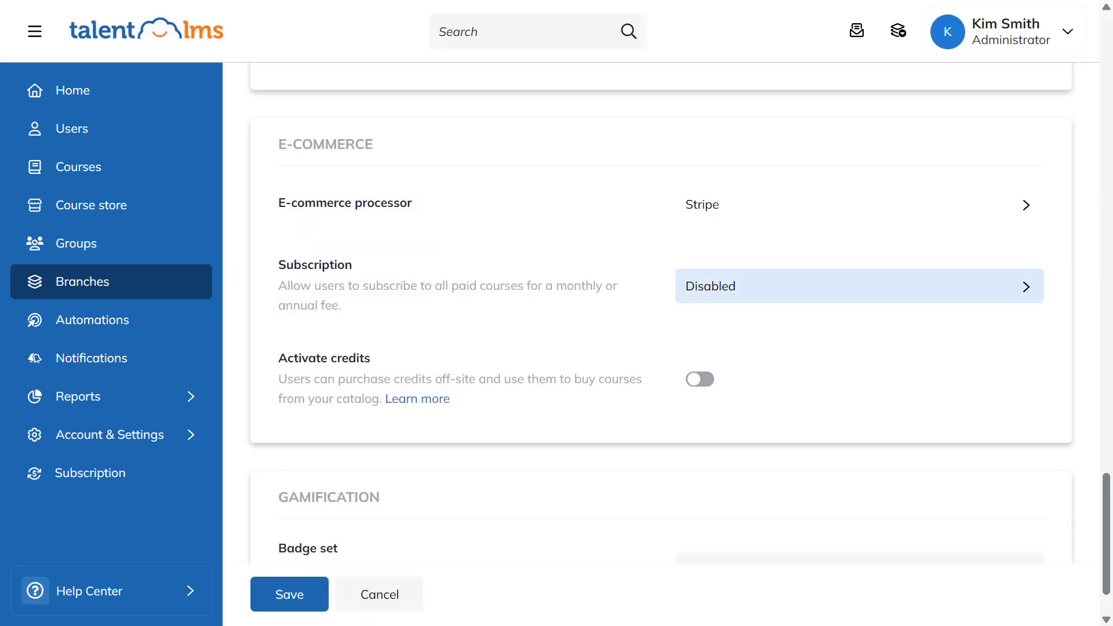
Enable a subscription granting access to all paid courses and review billing period options.
left_click(820, 286)
left_click(487, 94)
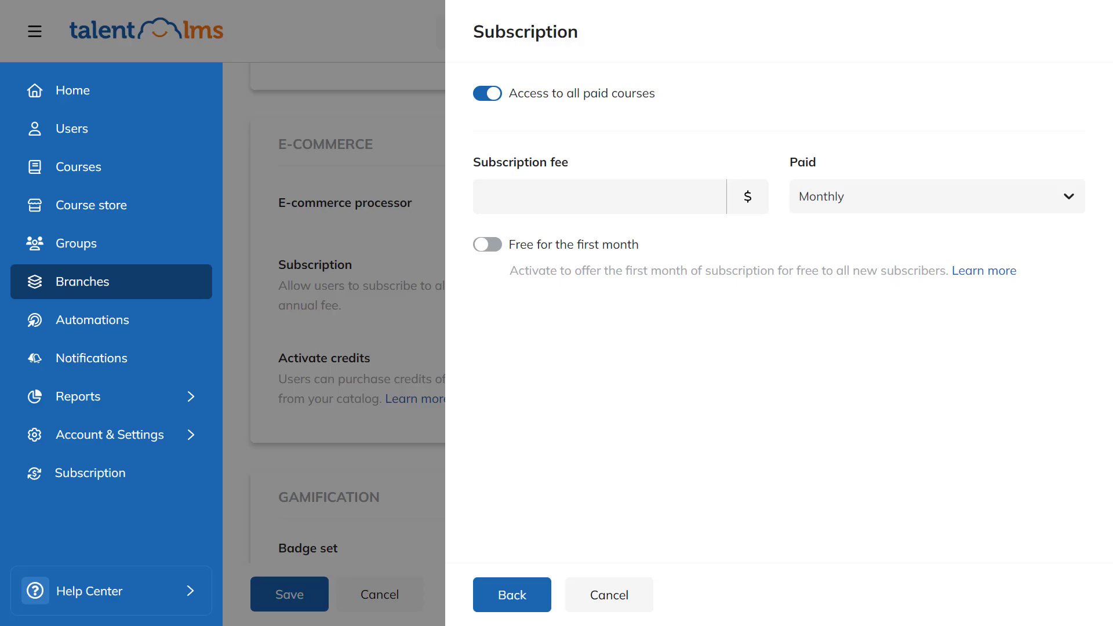
left_click(937, 196)
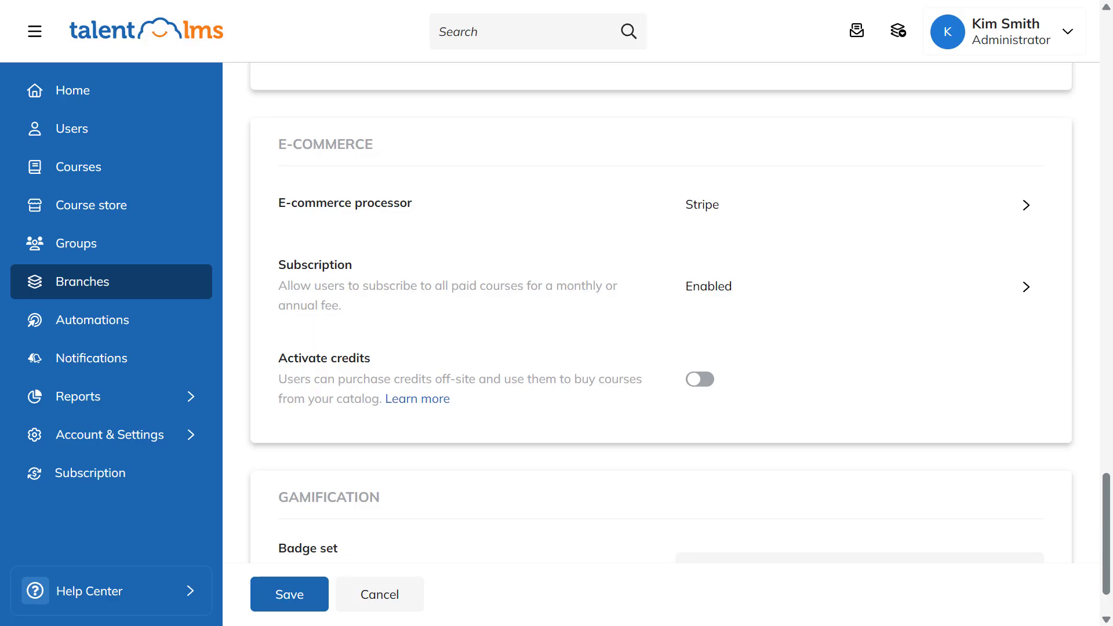
scroll(661, 336, "down", 1)
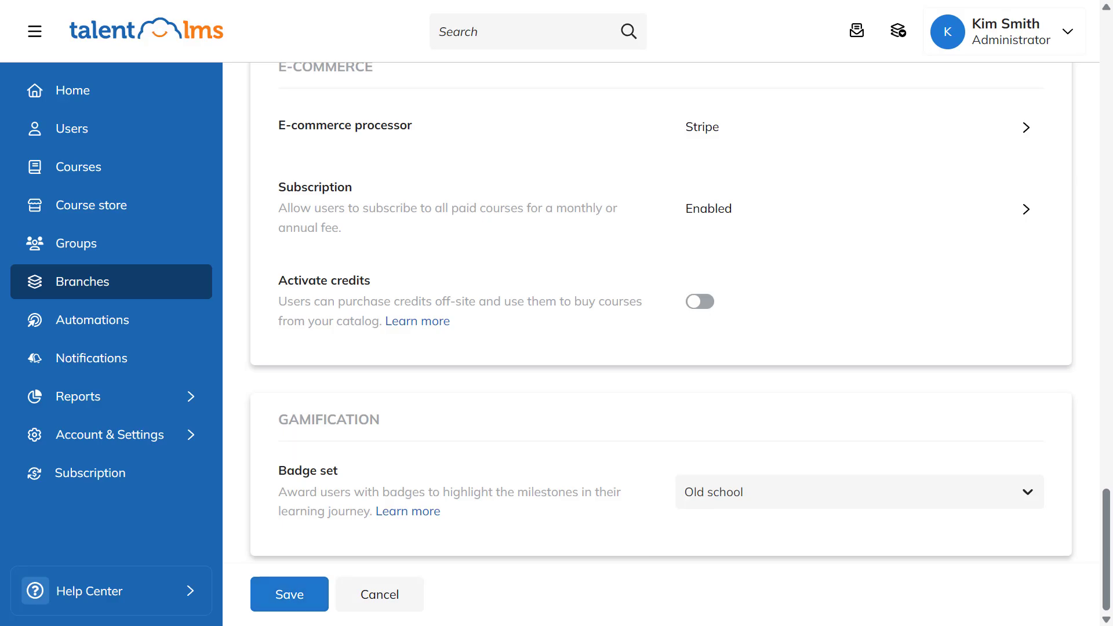
Save the external branch, add users to it, and check its courses.
left_click(290, 594)
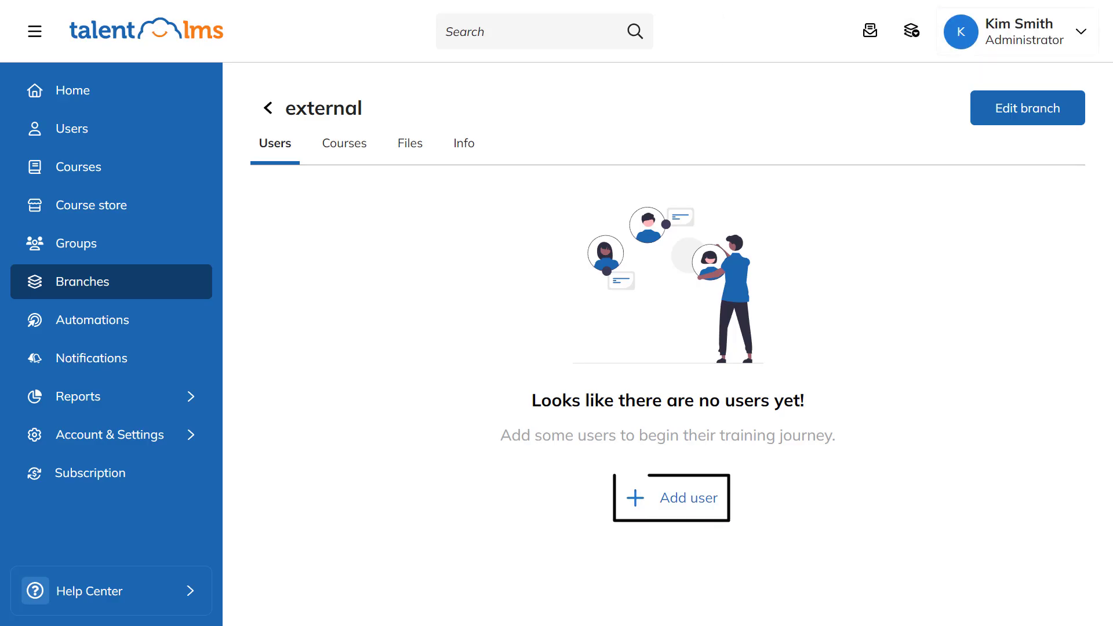
left_click(672, 498)
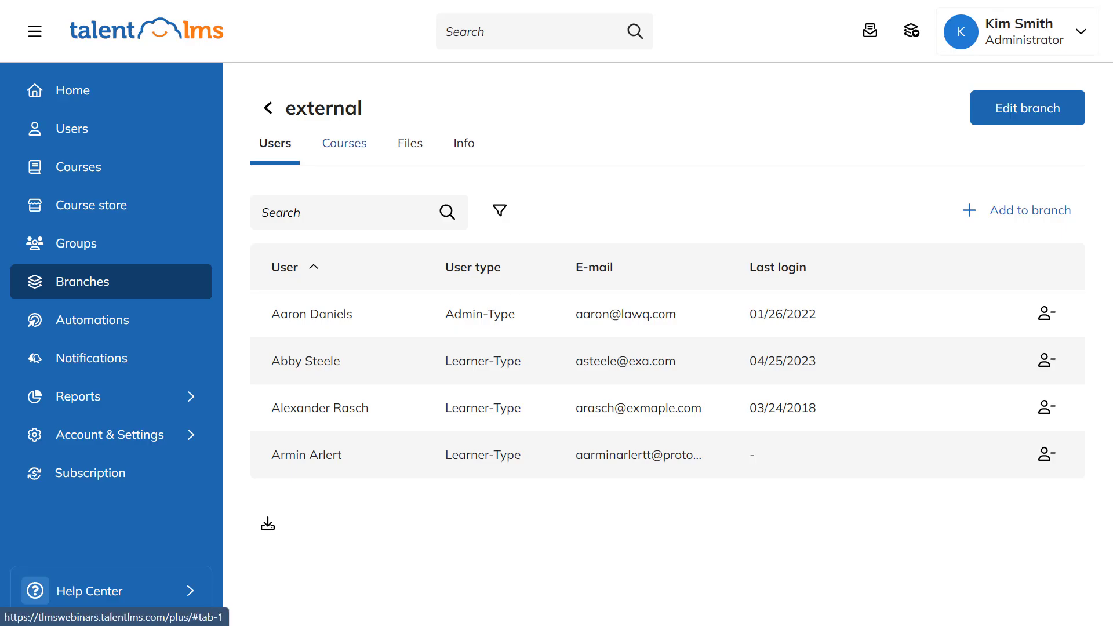
left_click(344, 143)
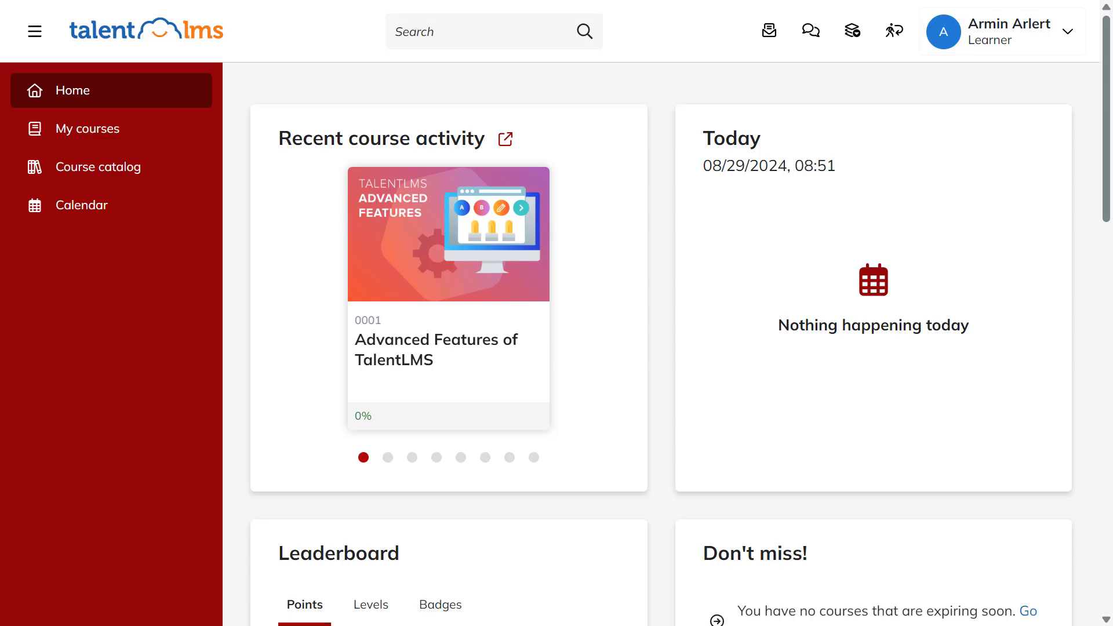
Check the learner's branch and account menu, then browse the Course catalog.
left_click(852, 31)
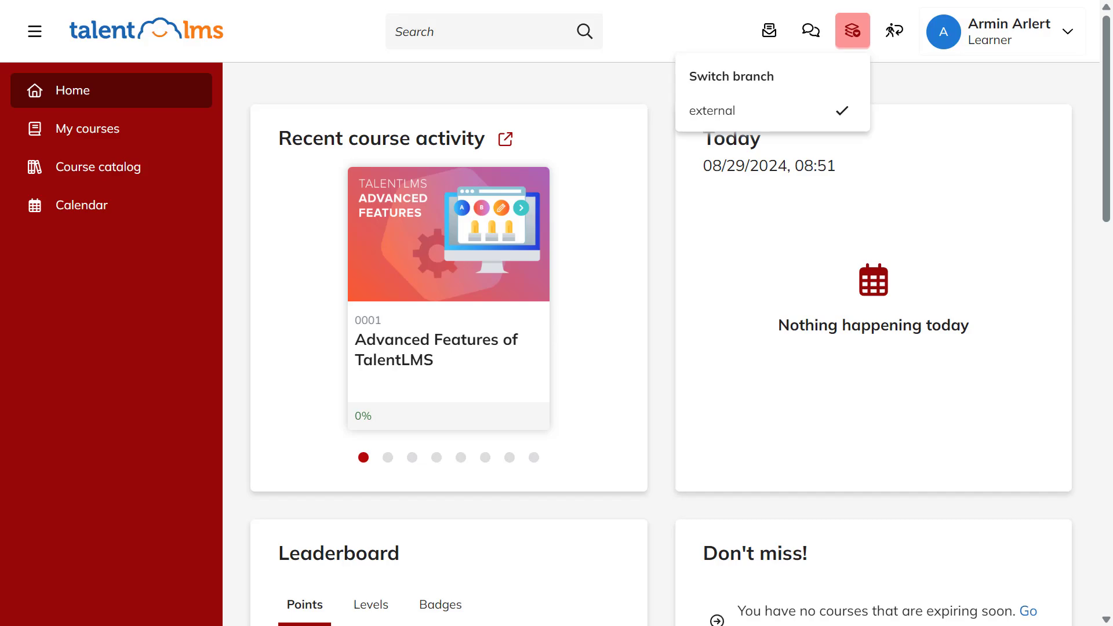
left_click(1001, 31)
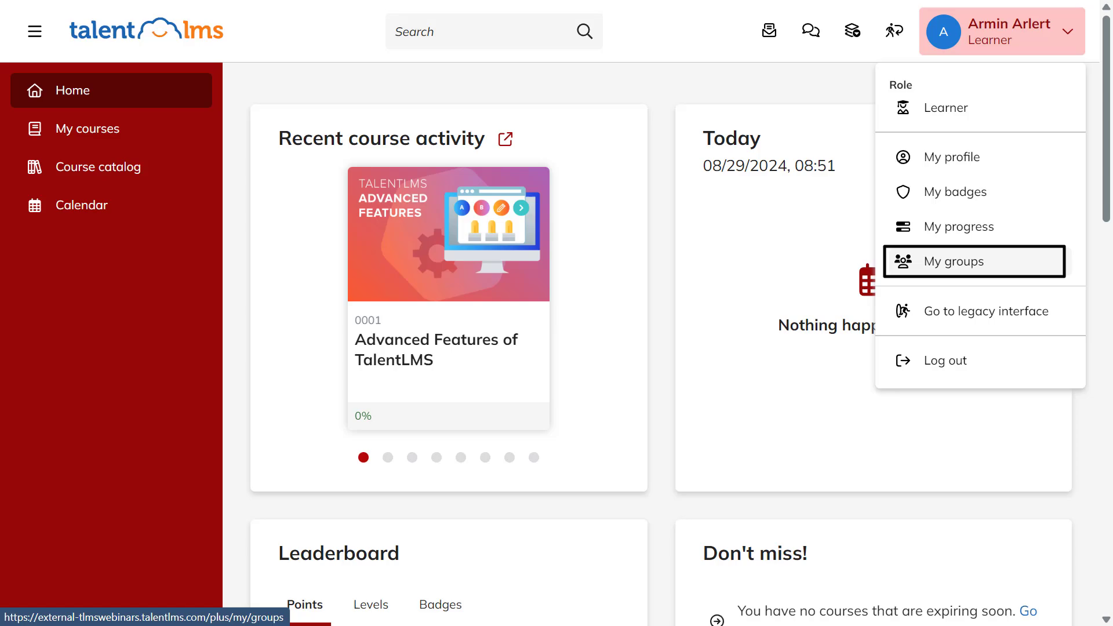
left_click(98, 166)
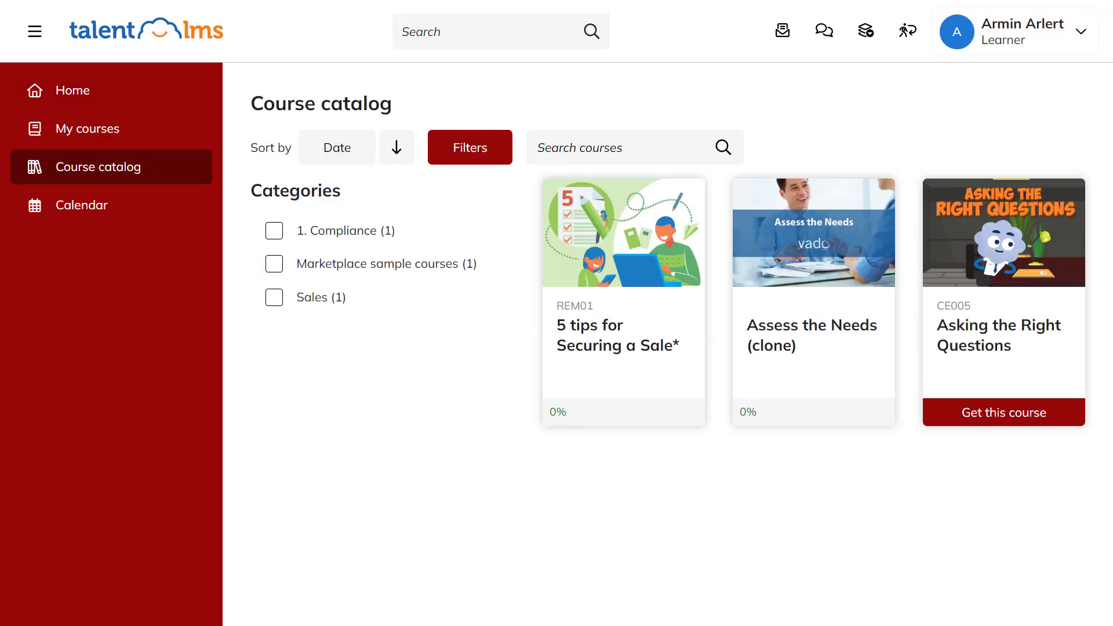